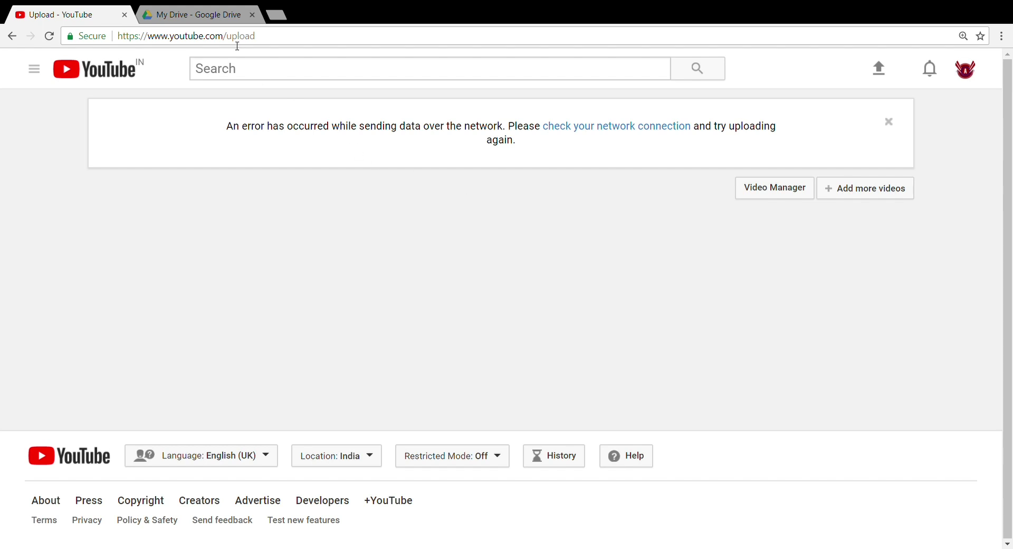
- Upload Temp Video.mp4 from the desktop into My Drive in Google Drive
{"action": "left_click", "coordinate": [209, 14]}
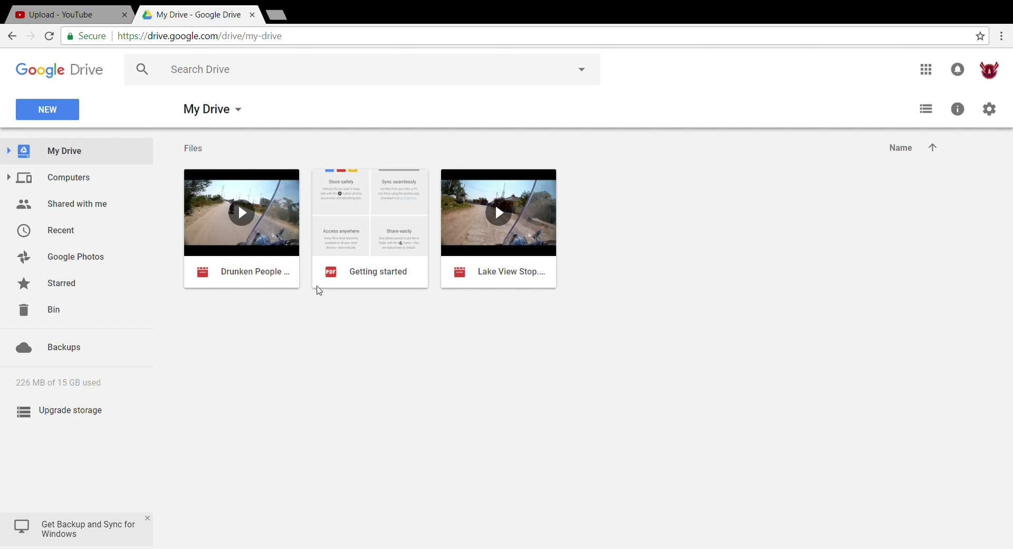
{"action": "left_click_drag", "start_coordinate": [375, 362], "coordinate": [373, 394]}
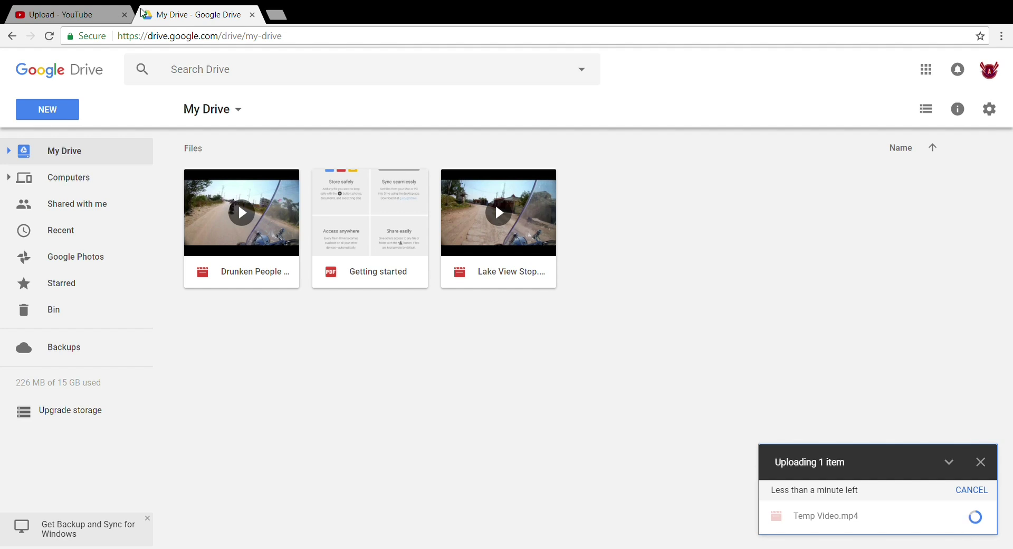
- Reload YouTube's upload page until the network error is gone and file selection returns
{"action": "left_click", "coordinate": [84, 15]}
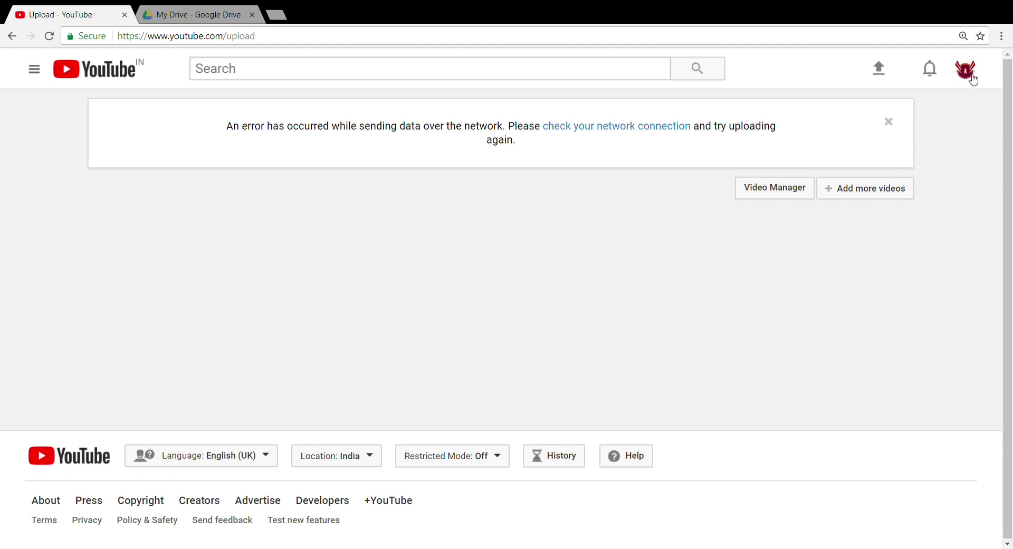
{"action": "left_click", "coordinate": [881, 71]}
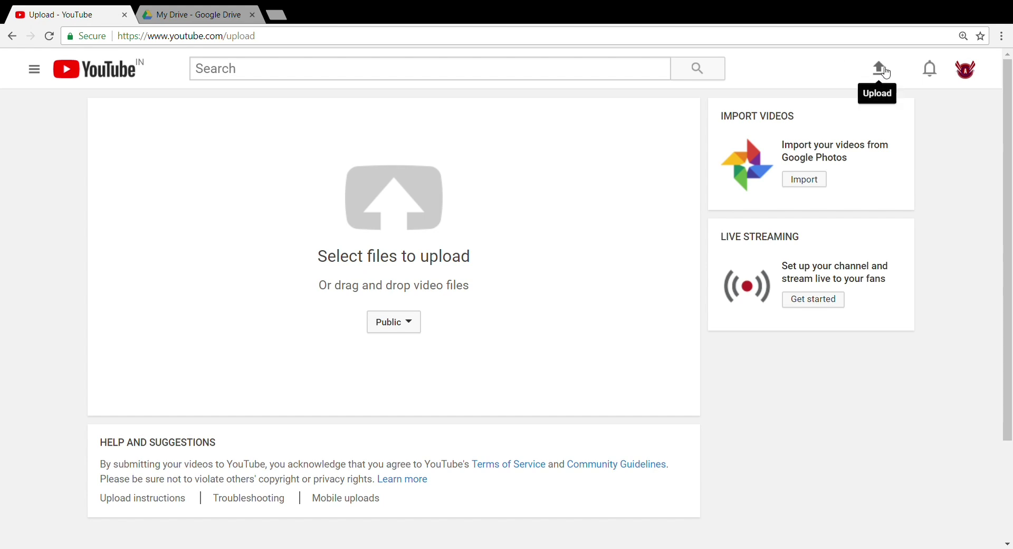
{"action": "left_click", "coordinate": [880, 70]}
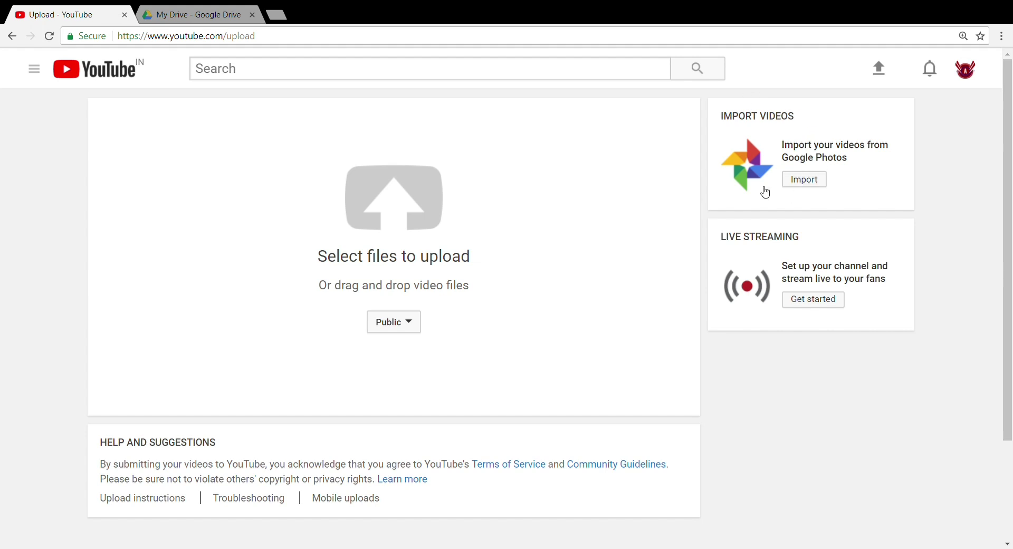
- Import the 29-second road video, 'Drunken People walking on road while drinking.mp4', from Google Photos
{"action": "left_click", "coordinate": [820, 183]}
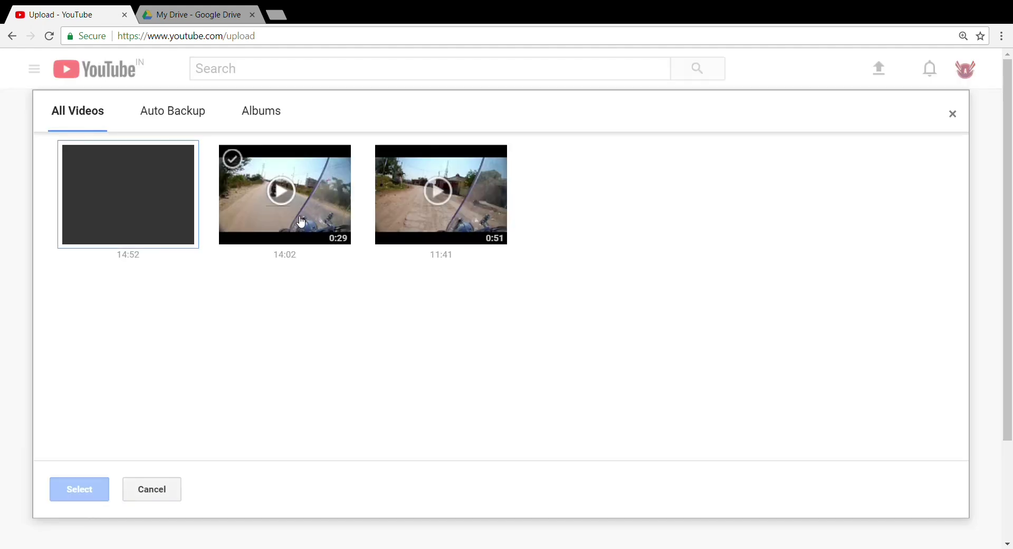
{"action": "left_click", "coordinate": [296, 170]}
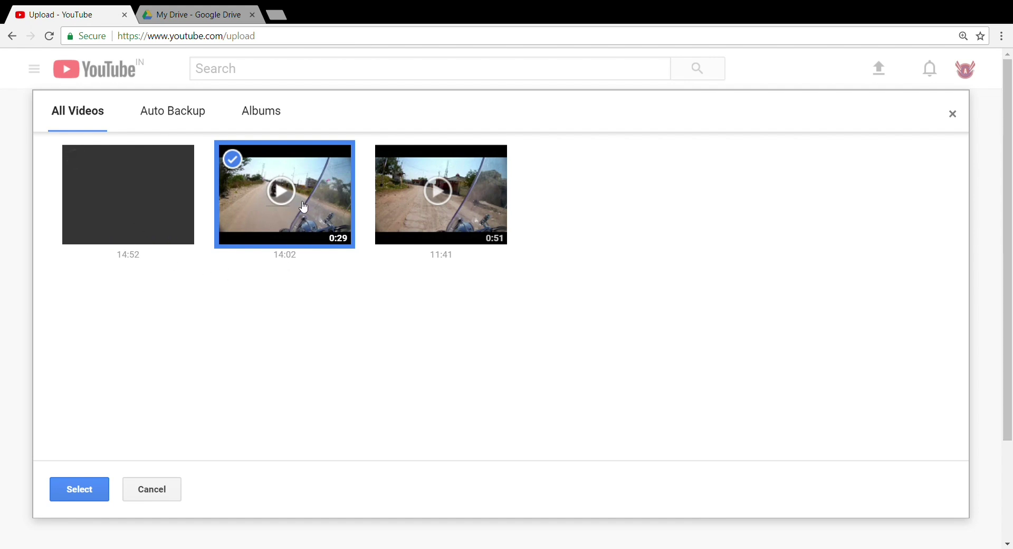
{"action": "left_click", "coordinate": [79, 490]}
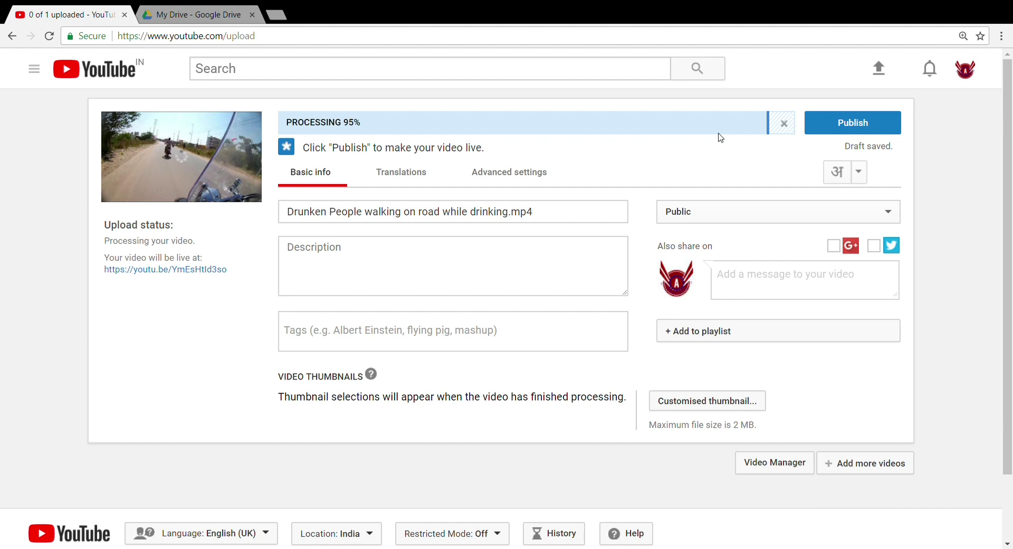
- Strip '.mp4' from the title, choose the first-frame thumbnail, and publish the video
{"action": "left_click", "coordinate": [575, 212]}
{"action": "key", "text": "BackSpace"}
{"action": "key", "text": "BackSpace"}
{"action": "key", "text": "BackSpace"}
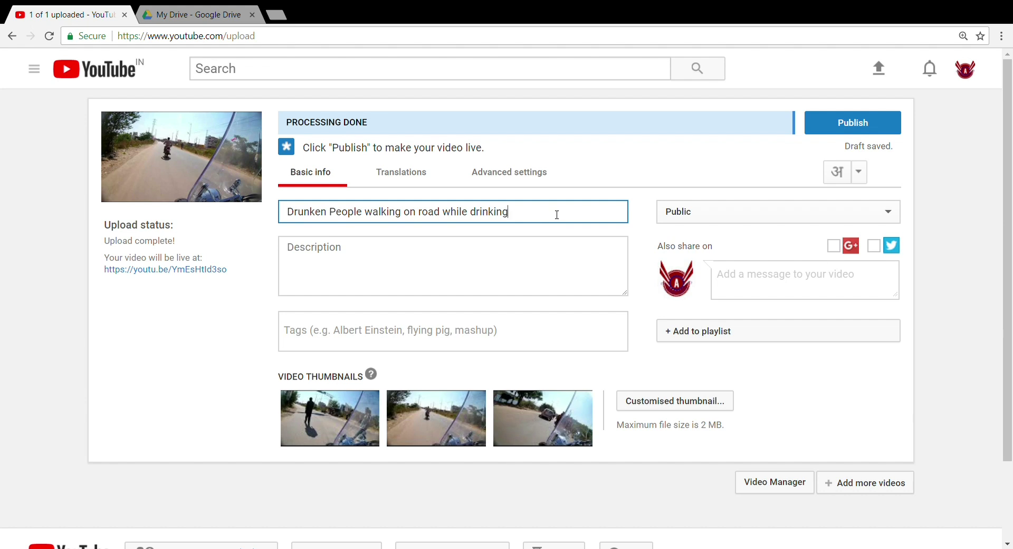
{"action": "mouse_move", "coordinate": [328, 417]}
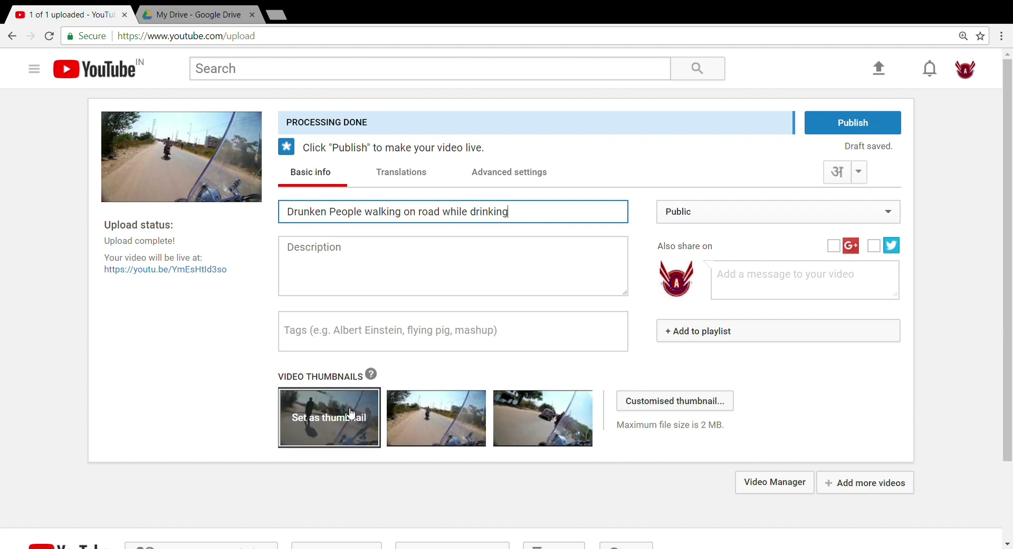
{"action": "left_click", "coordinate": [334, 425]}
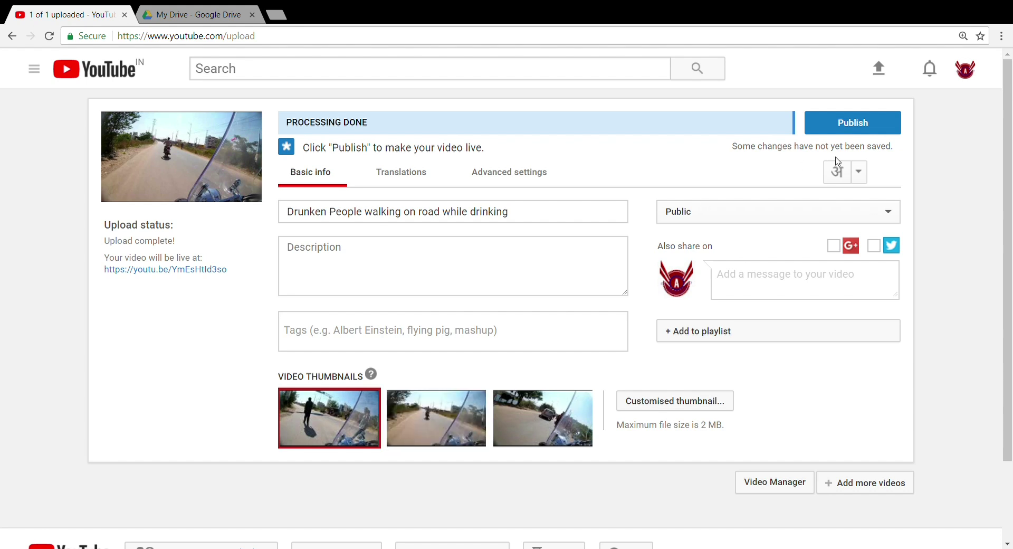
{"action": "left_click", "coordinate": [870, 128]}
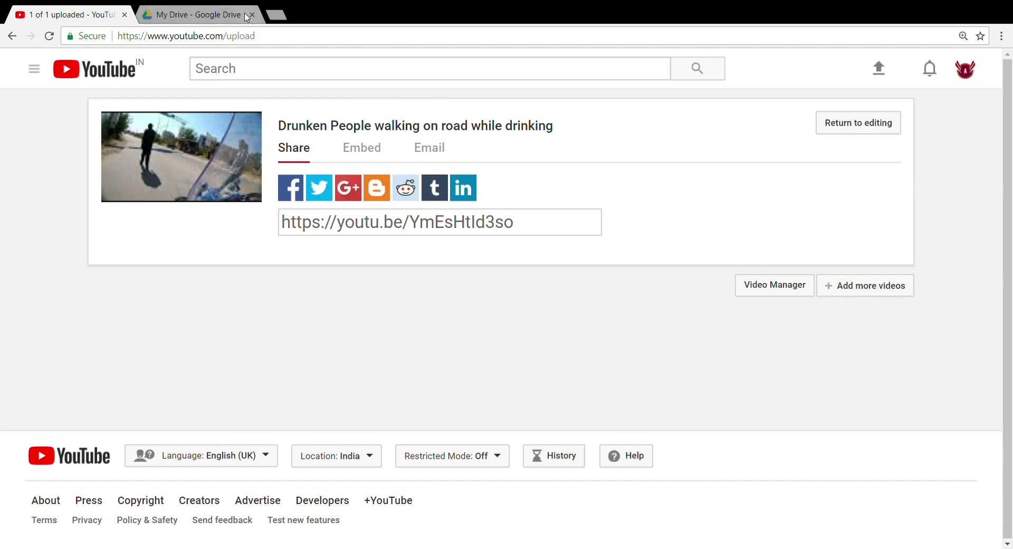
- Open YouTube in a new tab, dismiss the banner ad, and reach the upload page
{"action": "left_click", "coordinate": [276, 16]}
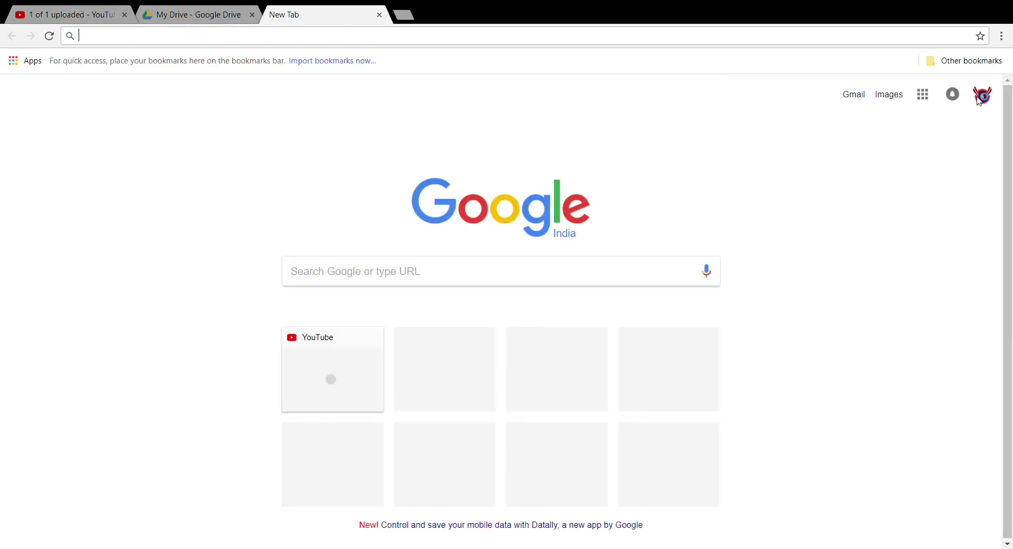
{"action": "left_click", "coordinate": [986, 104]}
{"action": "left_click", "coordinate": [457, 155]}
{"action": "left_click", "coordinate": [334, 338]}
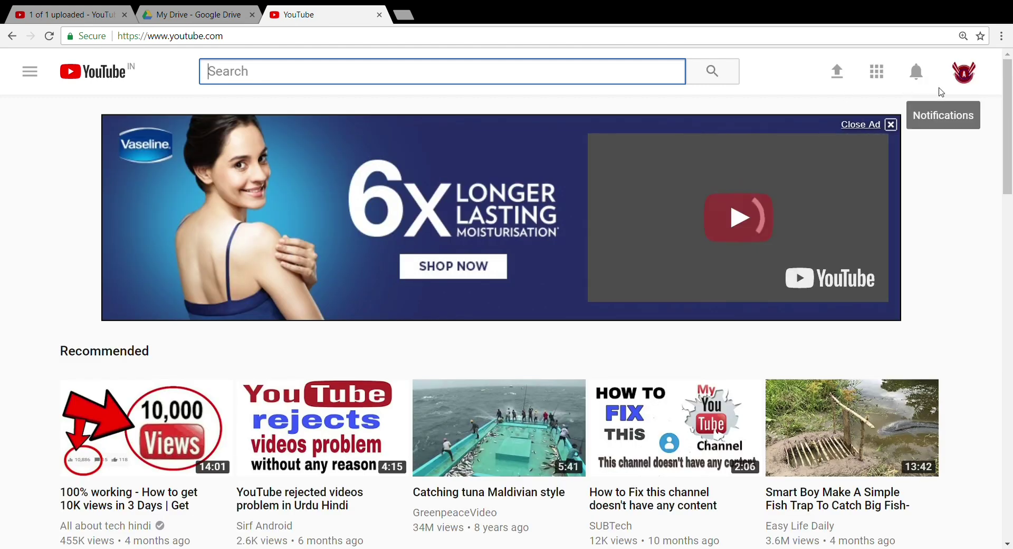
{"action": "left_click", "coordinate": [892, 124]}
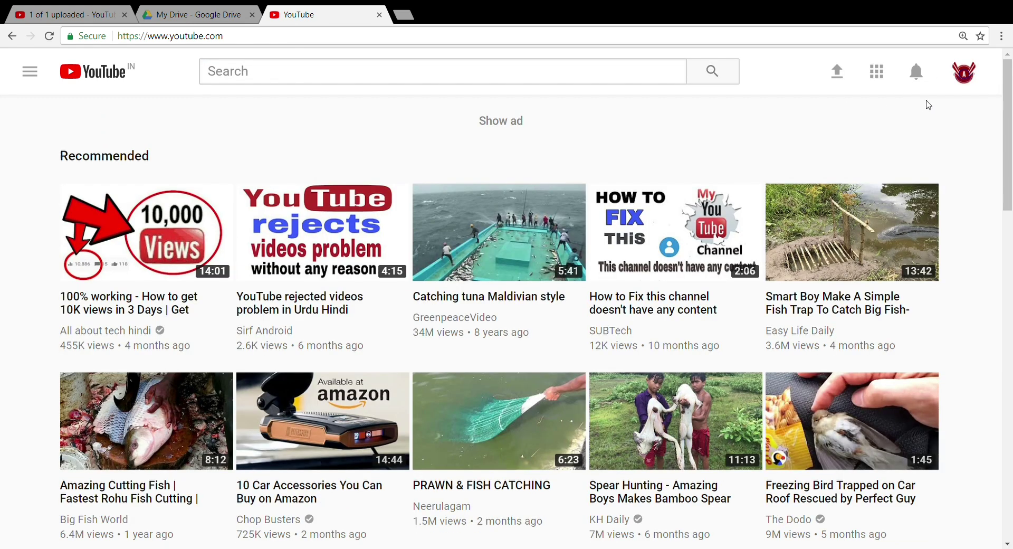
{"action": "left_click", "coordinate": [841, 73]}
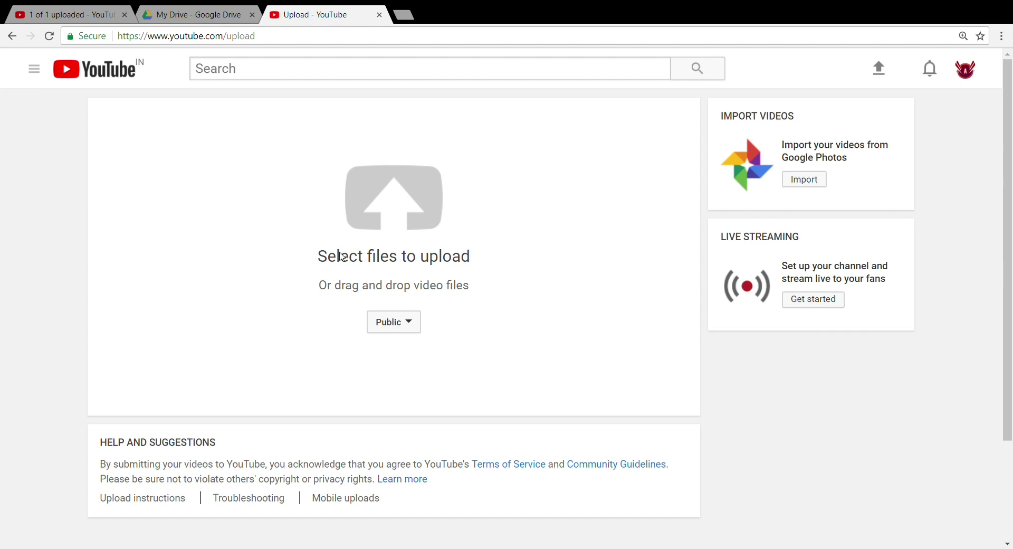
- Drop the Lake View Stop Copy file onto the upload area to start a Public upload
{"action": "left_click_drag", "start_coordinate": [195, 219], "coordinate": [384, 305]}
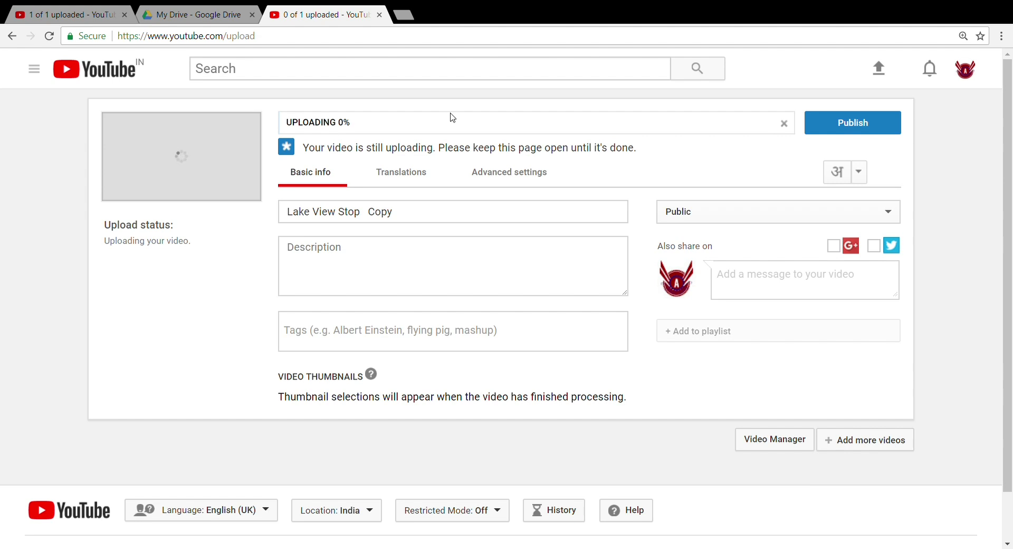
- Return to My Drive to confirm Temp Video.mp4 finished uploading
{"action": "left_click", "coordinate": [199, 16]}
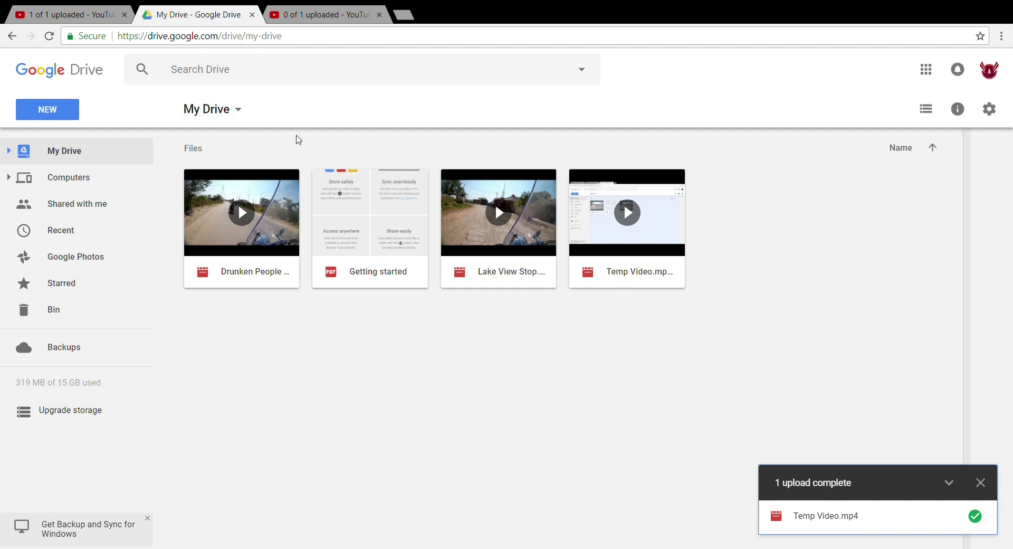